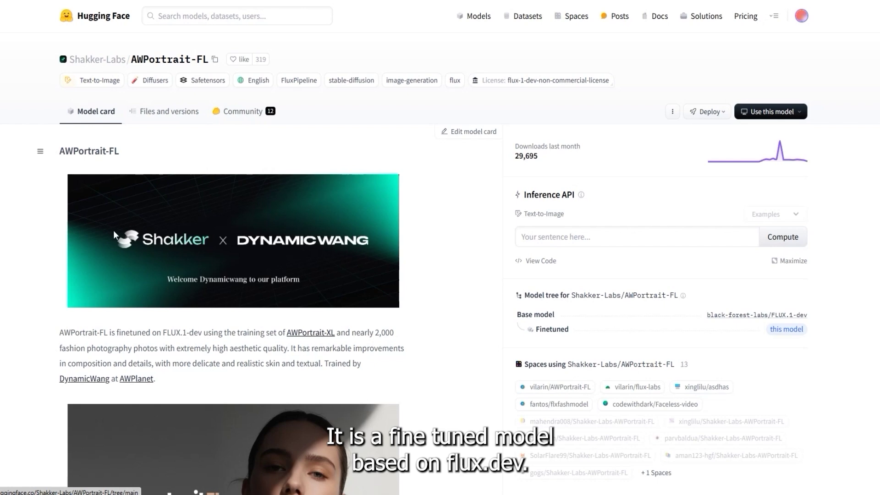
{"action": "left_click_drag", "start_coordinate": [163, 338], "coordinate": [202, 339]}
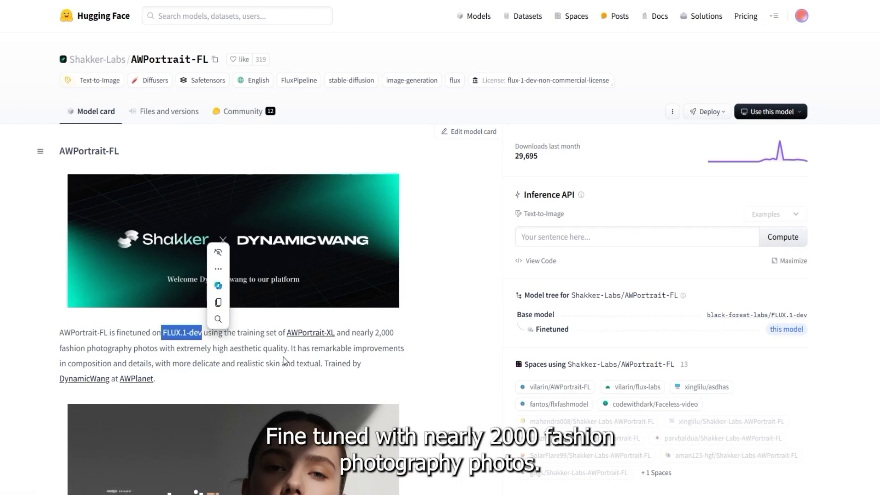
{"action": "left_click_drag", "start_coordinate": [60, 348], "coordinate": [159, 348]}
{"action": "left_click", "coordinate": [232, 358]}
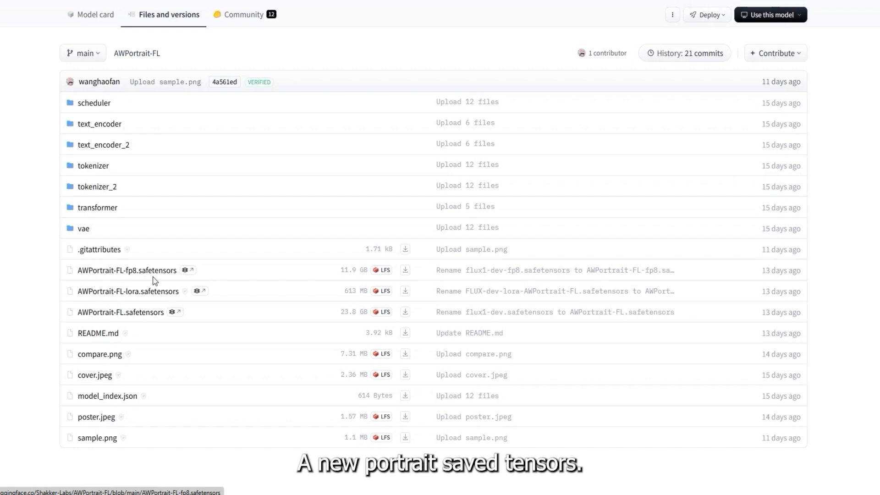
- Review the AWPortrait-FL file list, checking the fp8 file and the 23.8 GB AWPortrait-FL.safetensors details
{"action": "left_click_drag", "start_coordinate": [53, 269], "coordinate": [182, 275]}
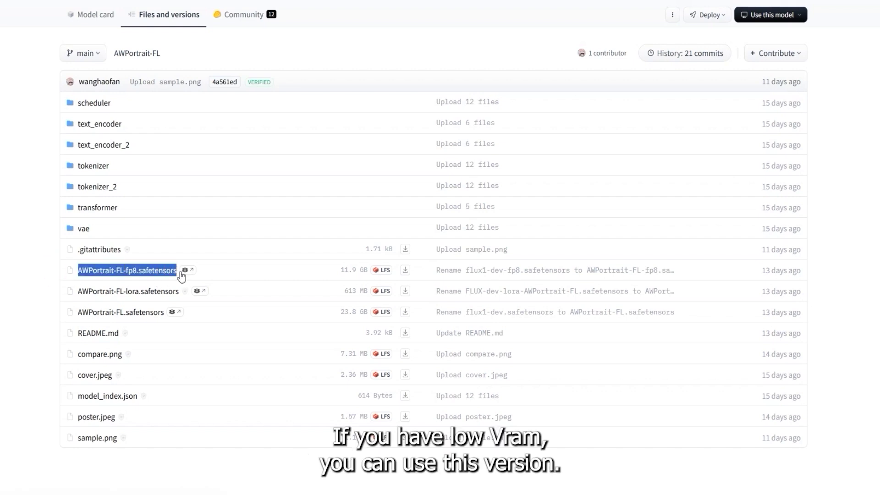
{"action": "left_click_drag", "start_coordinate": [55, 275], "coordinate": [173, 272]}
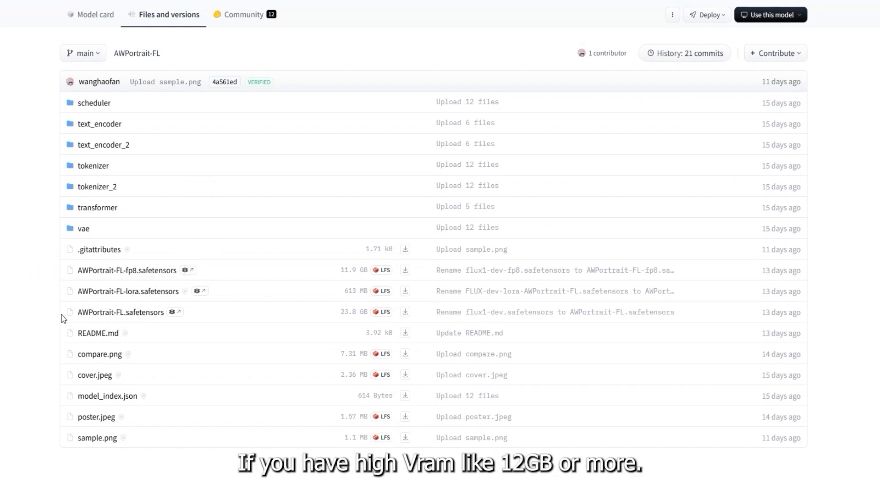
{"action": "left_click_drag", "start_coordinate": [63, 314], "coordinate": [163, 315]}
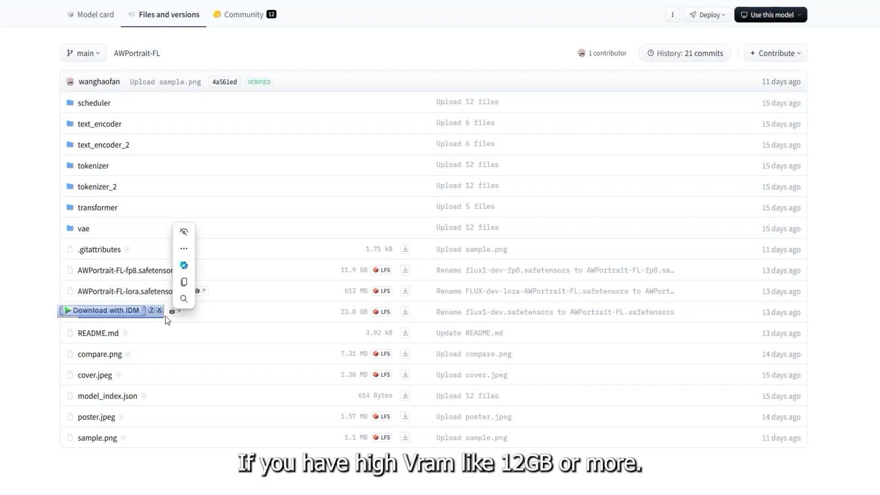
{"action": "left_click", "coordinate": [161, 316]}
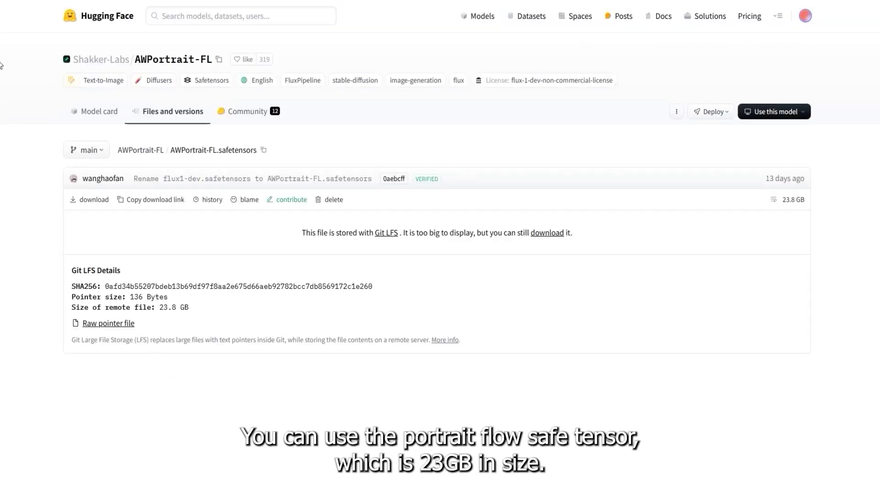
{"action": "key", "text": "alt+Left"}
{"action": "left_click", "coordinate": [47, 309]}
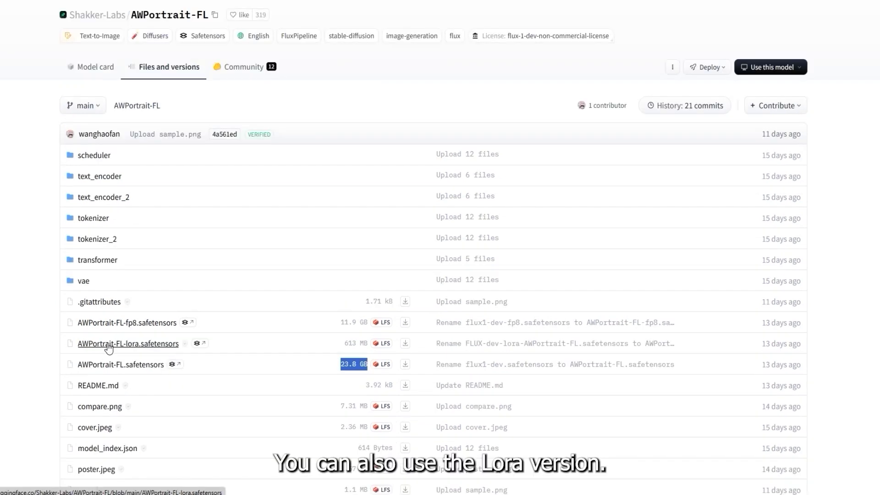
{"action": "left_click_drag", "start_coordinate": [109, 348], "coordinate": [133, 352]}
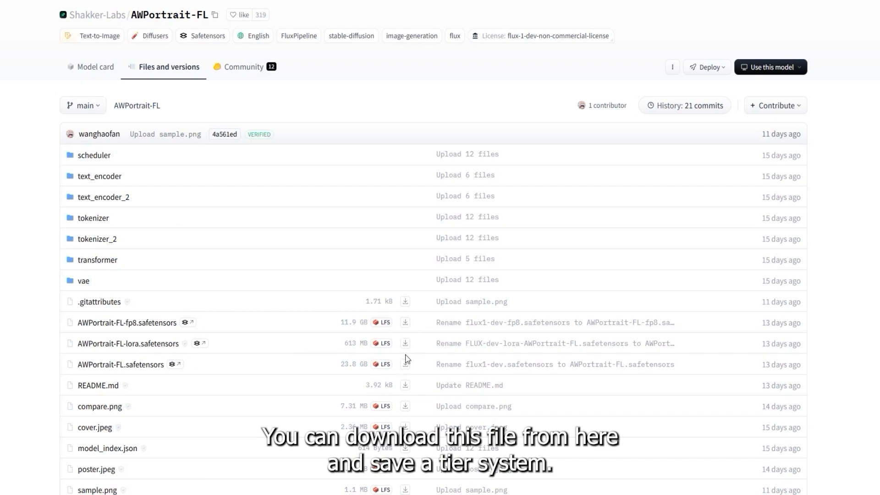
{"action": "scroll", "coordinate": [354, 135], "scroll_direction": "down", "scroll_amount": 1}
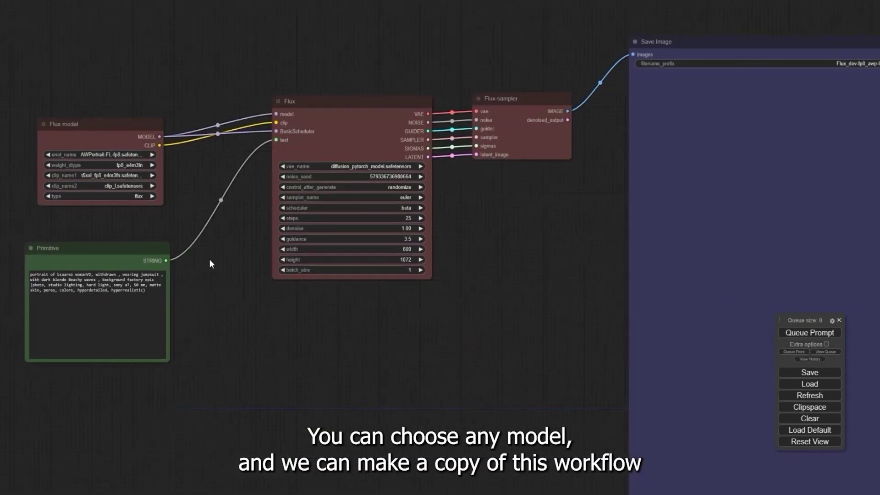
- Duplicate the whole Flux workflow, then load AWPortrait-FL-fp8.safetensors and flux1-dev-fp8.safetensors in the two loaders
{"action": "left_click", "coordinate": [265, 290]}
{"action": "left_click_drag", "start_coordinate": [35, 82], "coordinate": [726, 494]}
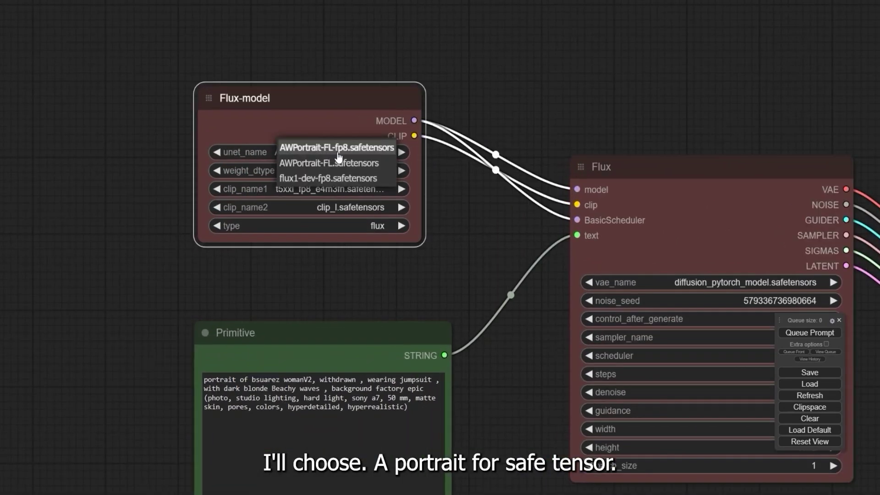
{"action": "left_click", "coordinate": [346, 149]}
{"action": "scroll", "coordinate": [288, 275], "scroll_direction": "down", "scroll_amount": 2}
{"action": "scroll", "coordinate": [289, 275], "scroll_direction": "up", "scroll_amount": 2}
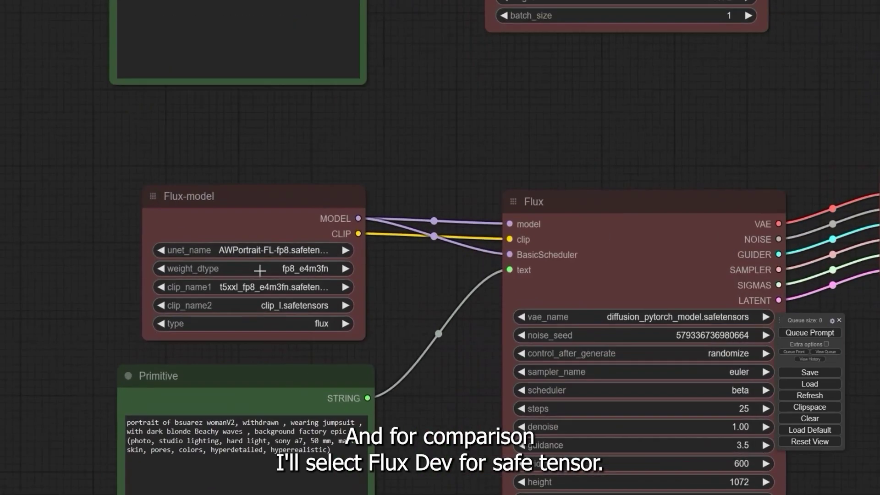
{"action": "left_click", "coordinate": [229, 250]}
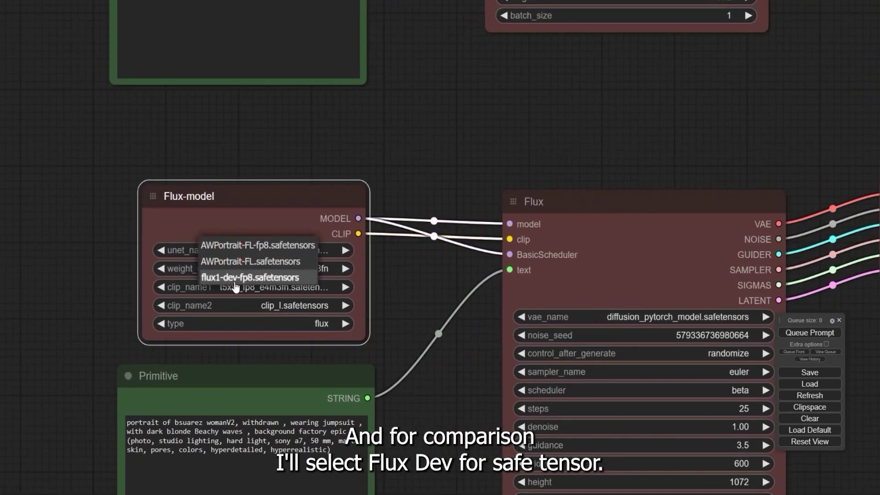
{"action": "left_click", "coordinate": [274, 283]}
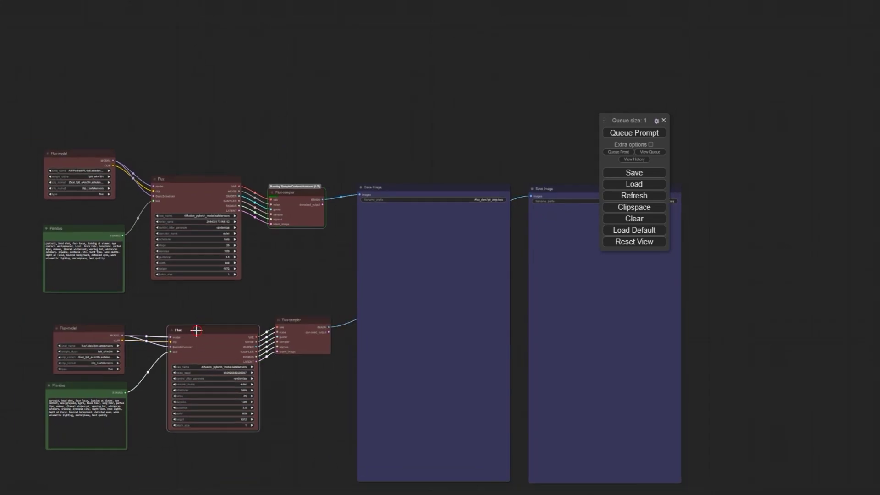
{"action": "left_click_drag", "start_coordinate": [105, 383], "coordinate": [95, 380]}
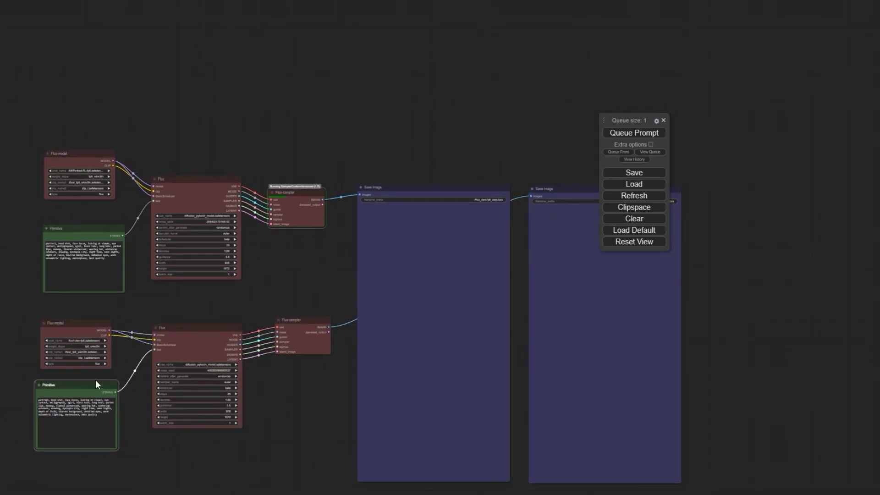
{"action": "left_click_drag", "start_coordinate": [621, 123], "coordinate": [806, 176]}
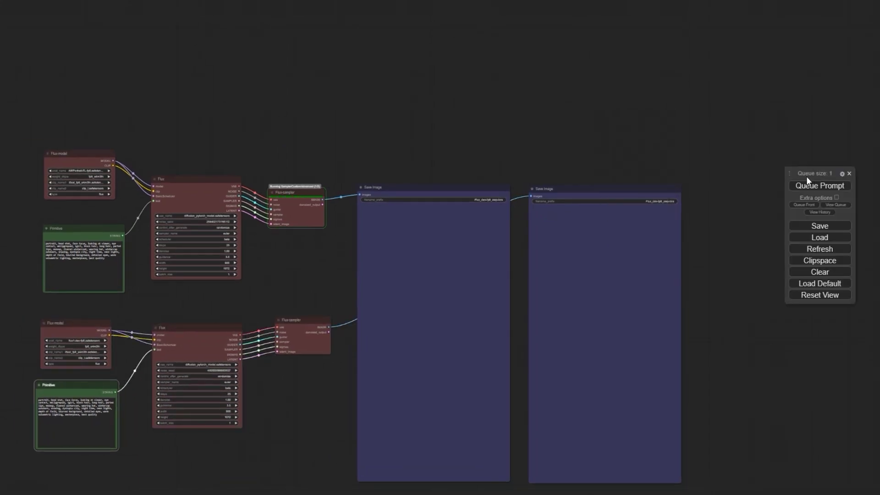
{"action": "left_click_drag", "start_coordinate": [314, 291], "coordinate": [296, 213]}
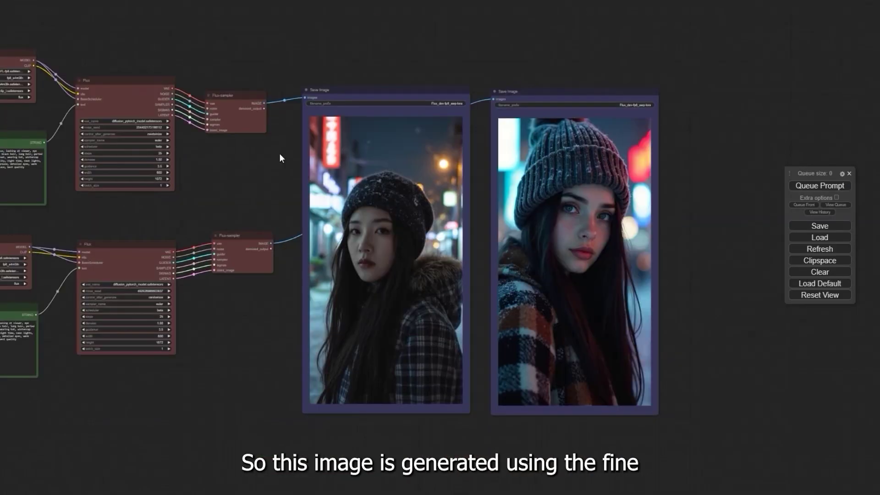
{"action": "scroll", "coordinate": [381, 270], "scroll_direction": "up", "scroll_amount": 3}
{"action": "scroll", "coordinate": [381, 271], "scroll_direction": "down", "scroll_amount": 2}
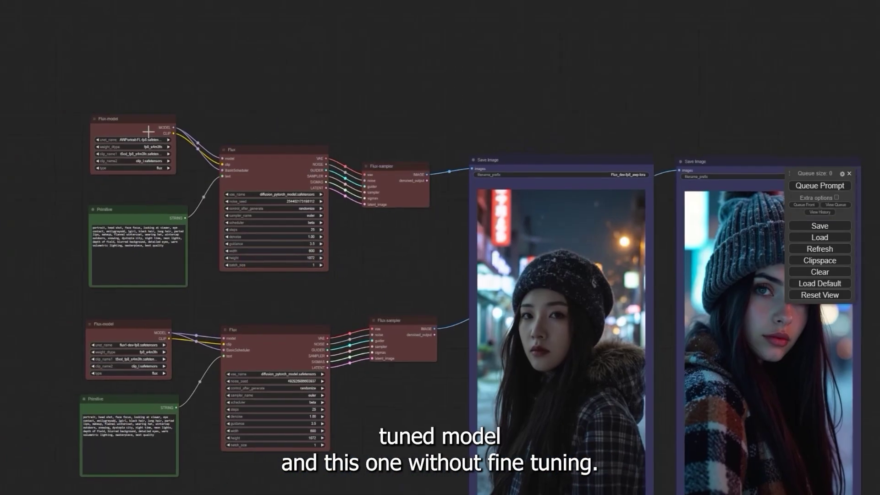
{"action": "scroll", "coordinate": [148, 132], "scroll_direction": "up", "scroll_amount": 3}
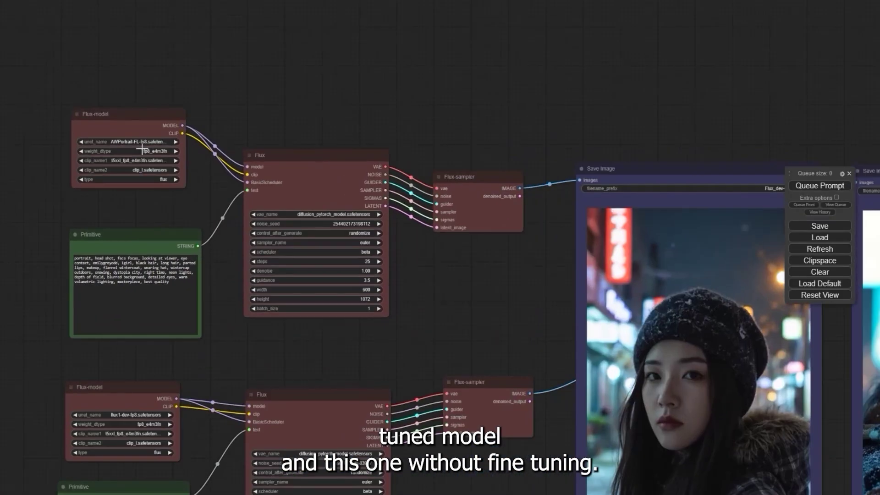
{"action": "scroll", "coordinate": [469, 306], "scroll_direction": "down", "scroll_amount": 5}
{"action": "left_click_drag", "start_coordinate": [469, 306], "coordinate": [291, 235]}
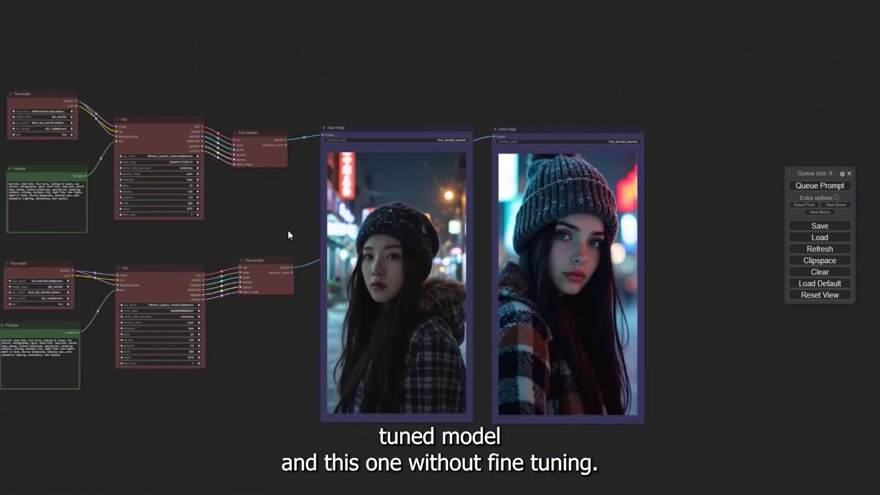
{"action": "scroll", "coordinate": [554, 264], "scroll_direction": "up", "scroll_amount": 4}
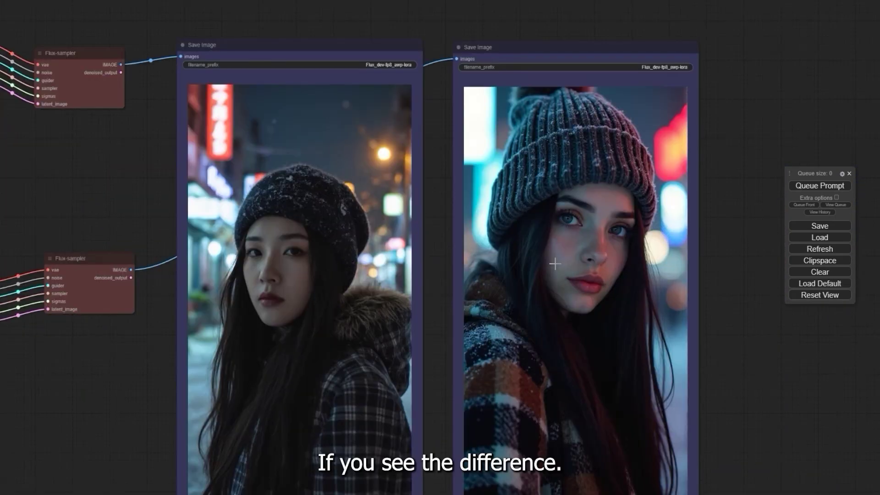
{"action": "scroll", "coordinate": [403, 265], "scroll_direction": "up", "scroll_amount": 2}
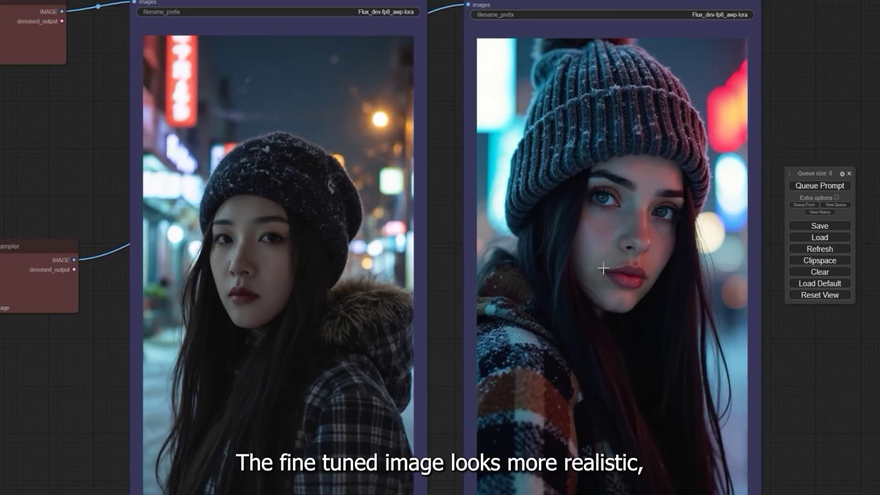
{"action": "scroll", "coordinate": [604, 257], "scroll_direction": "up", "scroll_amount": 4}
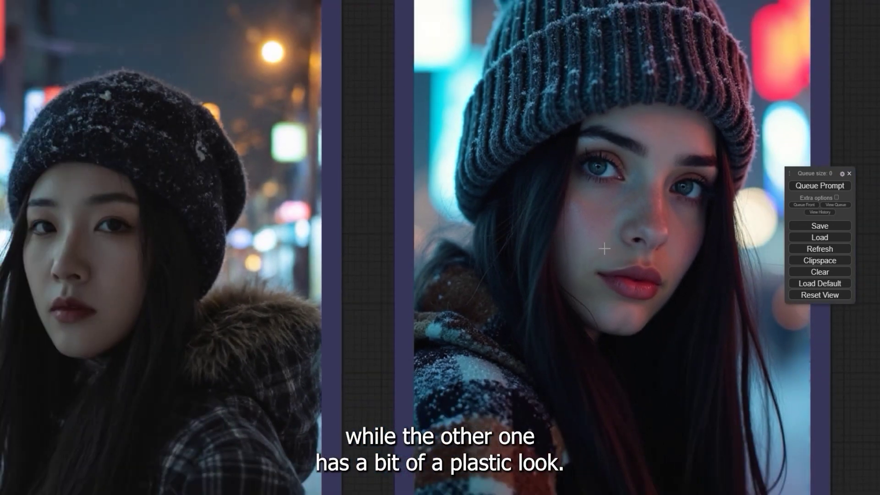
{"action": "scroll", "coordinate": [143, 252], "scroll_direction": "down", "scroll_amount": 6}
{"action": "scroll", "coordinate": [244, 314], "scroll_direction": "up", "scroll_amount": 10}
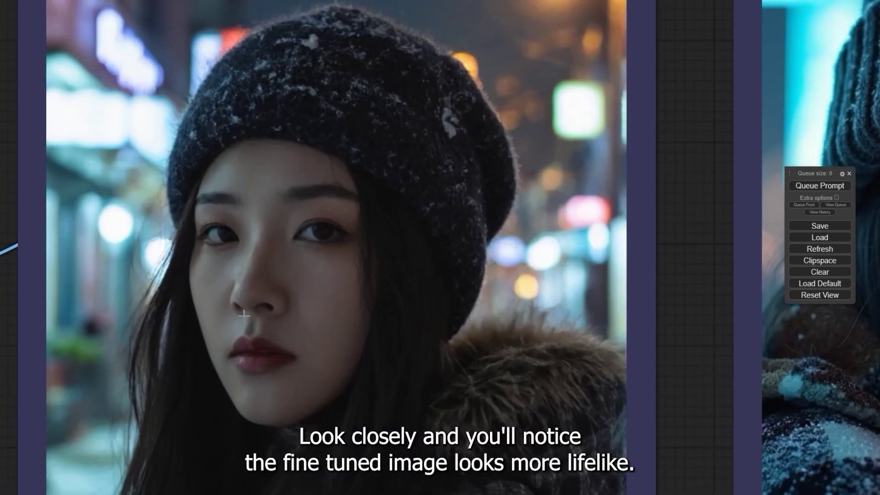
{"action": "scroll", "coordinate": [322, 304], "scroll_direction": "down", "scroll_amount": 6}
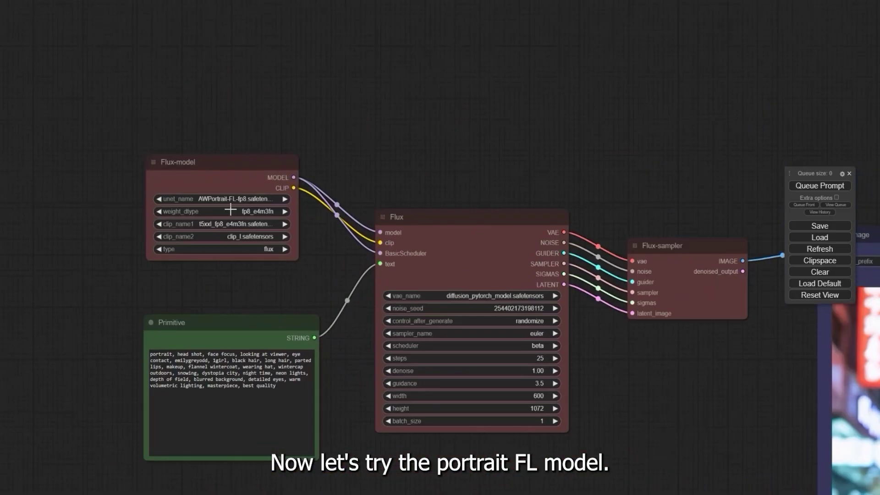
- Set the top branch's unet_name to AWPortrait-FL.safetensors and zoom into the new portrait pair
{"action": "left_click", "coordinate": [206, 194]}
{"action": "left_click", "coordinate": [257, 201]}
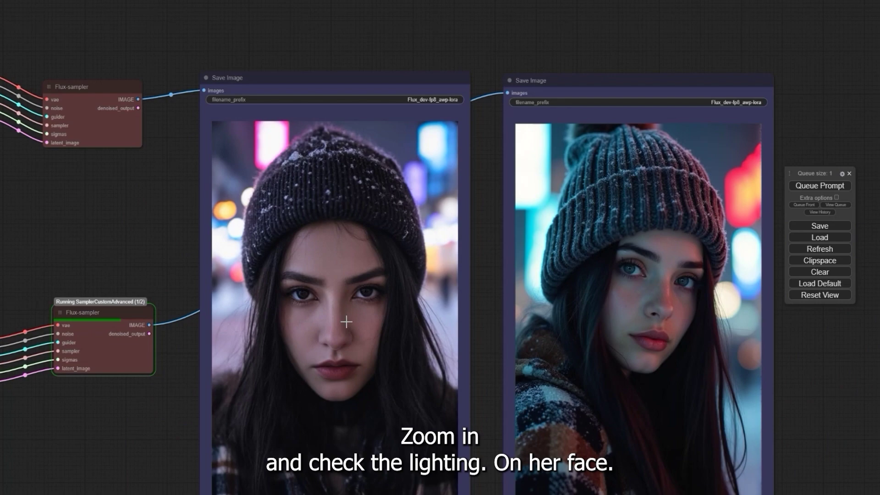
{"action": "scroll", "coordinate": [340, 310], "scroll_direction": "up", "scroll_amount": 2}
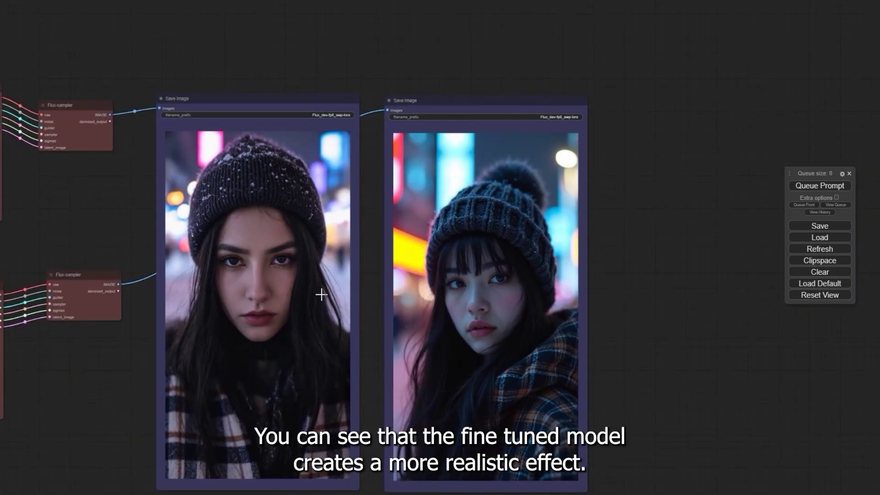
{"action": "scroll", "coordinate": [320, 296], "scroll_direction": "up", "scroll_amount": 3}
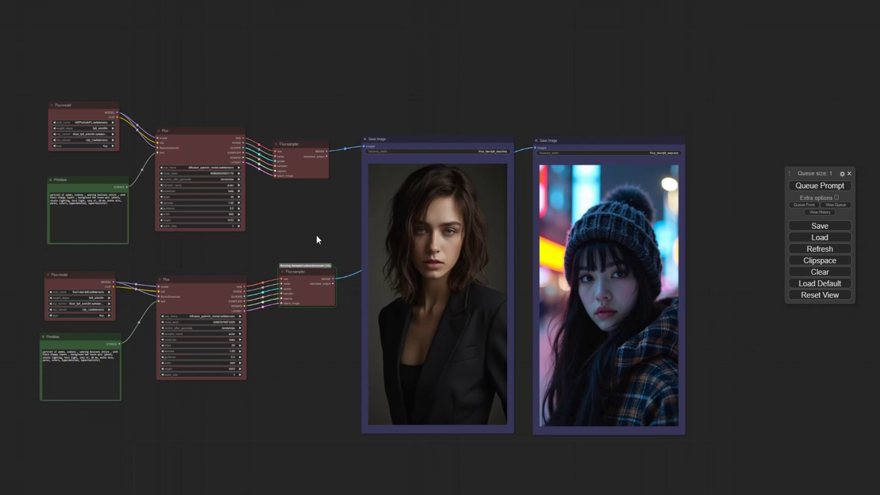
- Zoom into the two new business-attire portraits to compare their lighting
{"action": "left_click_drag", "start_coordinate": [317, 239], "coordinate": [191, 156]}
{"action": "scroll", "coordinate": [191, 156], "scroll_direction": "up", "scroll_amount": 4}
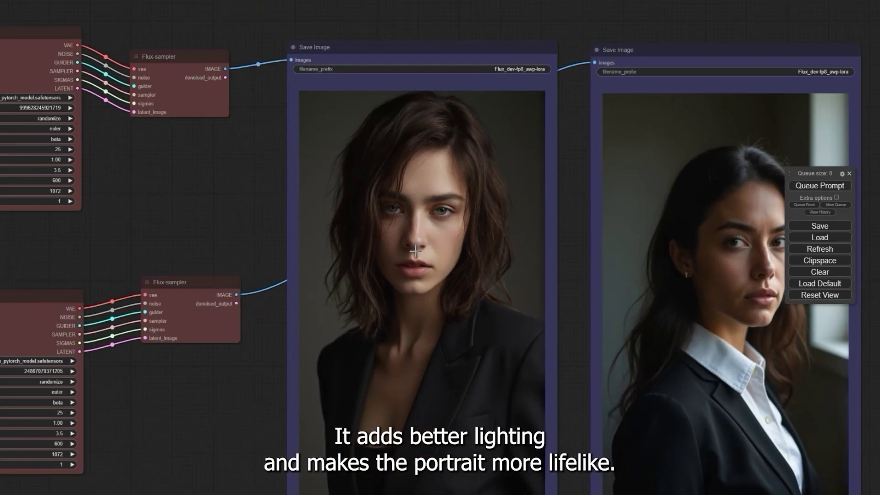
{"action": "scroll", "coordinate": [403, 250], "scroll_direction": "up", "scroll_amount": 5}
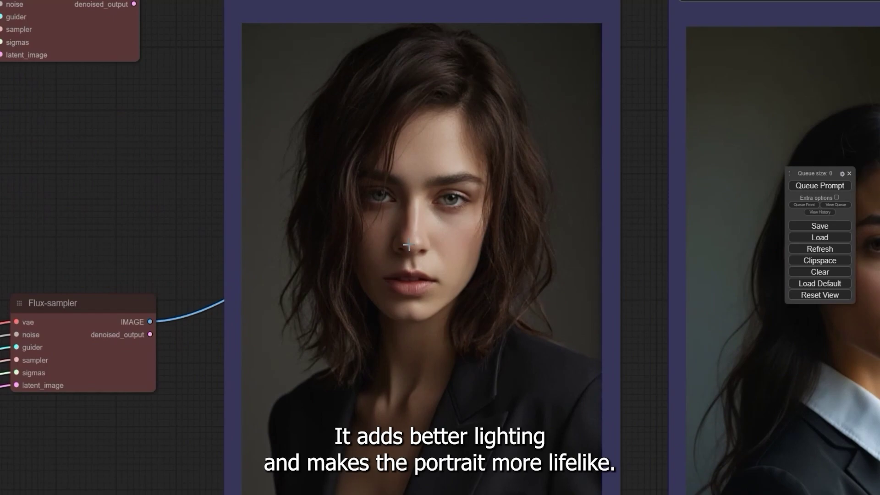
{"action": "scroll", "coordinate": [407, 246], "scroll_direction": "down", "scroll_amount": 5}
- Rearrange the graph so a Load LoRA node with AWPortrait-FL-lora.safetensors sits between the lower model and Flux nodes
{"action": "left_click_drag", "start_coordinate": [166, 173], "coordinate": [111, 174]}
{"action": "left_click_drag", "start_coordinate": [191, 67], "coordinate": [81, 67]}
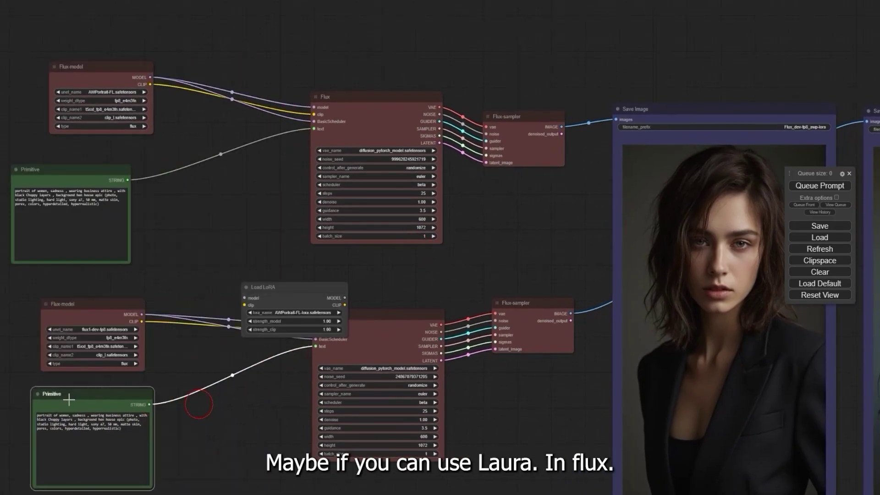
{"action": "scroll", "coordinate": [179, 326], "scroll_direction": "up", "scroll_amount": 3}
{"action": "left_click_drag", "start_coordinate": [153, 331], "coordinate": [235, 327]}
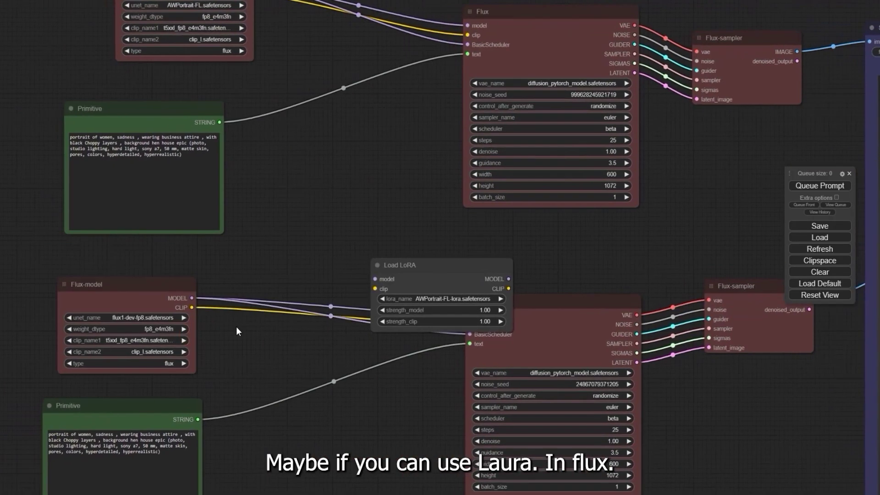
{"action": "scroll", "coordinate": [132, 321], "scroll_direction": "up", "scroll_amount": 2}
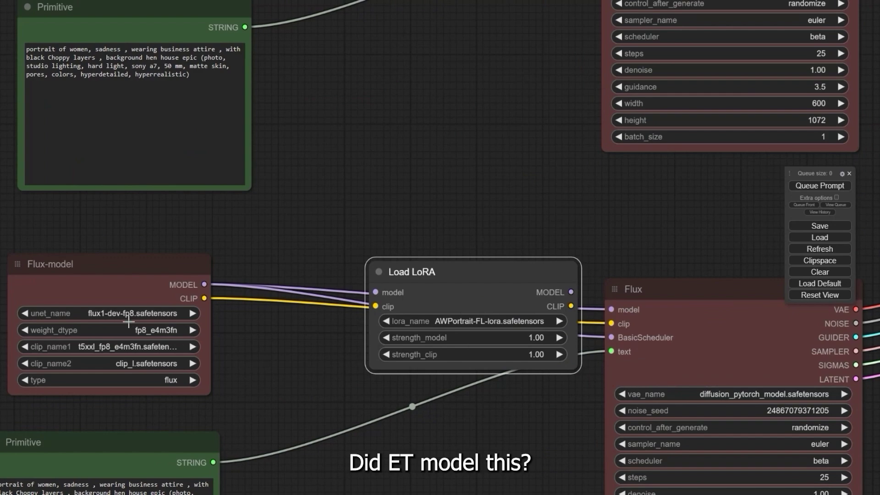
{"action": "left_click_drag", "start_coordinate": [400, 276], "coordinate": [360, 320]}
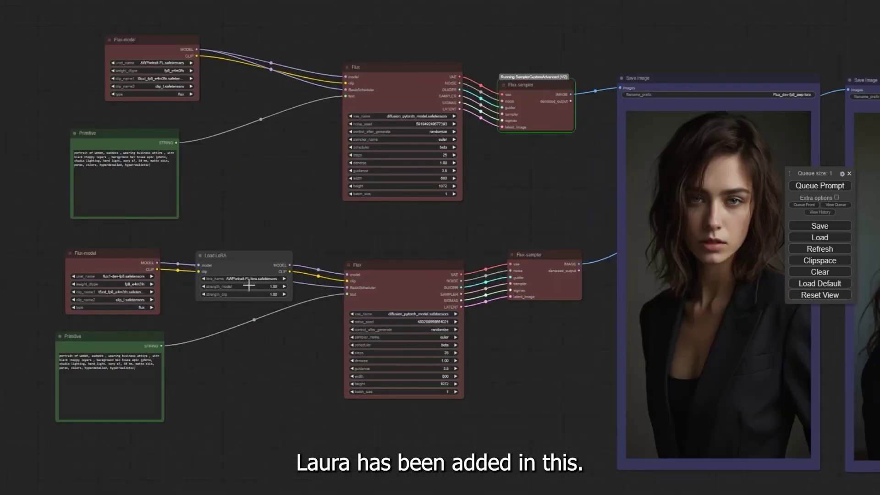
{"action": "left_click_drag", "start_coordinate": [450, 246], "coordinate": [440, 258]}
- Recenter the view on the LoRA branch and both newly generated portraits
{"action": "left_click_drag", "start_coordinate": [233, 121], "coordinate": [260, 174]}
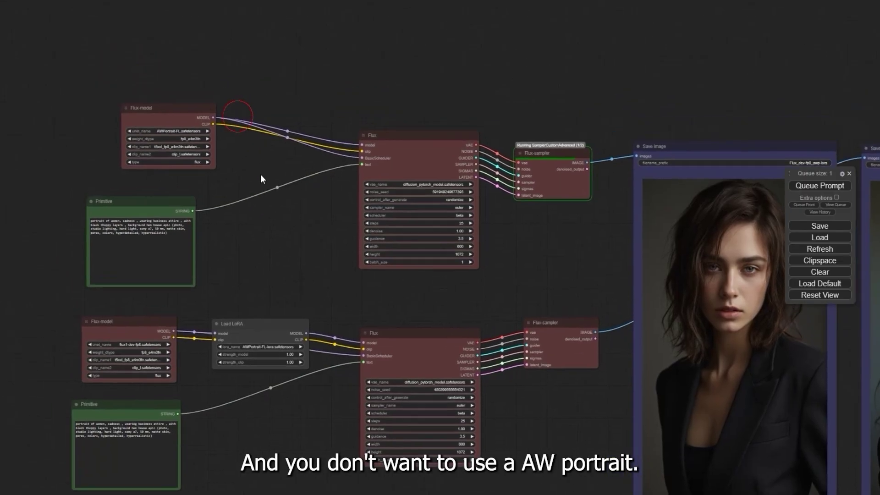
{"action": "scroll", "coordinate": [172, 129], "scroll_direction": "up", "scroll_amount": 6}
{"action": "scroll", "coordinate": [342, 277], "scroll_direction": "down", "scroll_amount": 5}
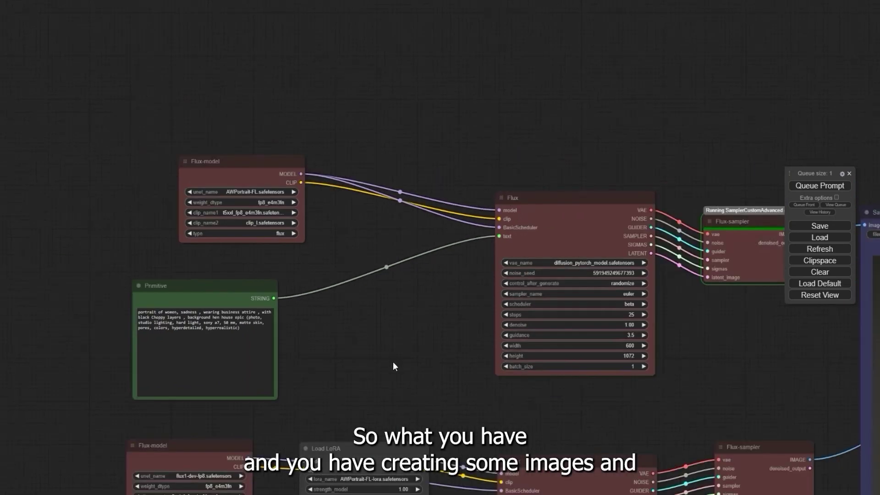
{"action": "scroll", "coordinate": [392, 361], "scroll_direction": "up", "scroll_amount": 2}
{"action": "left_click_drag", "start_coordinate": [392, 362], "coordinate": [358, 205]}
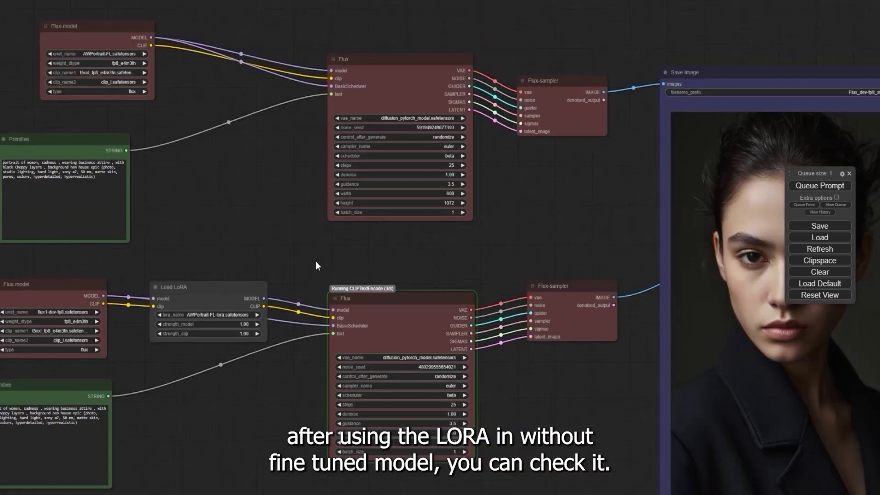
{"action": "scroll", "coordinate": [316, 266], "scroll_direction": "down", "scroll_amount": 2}
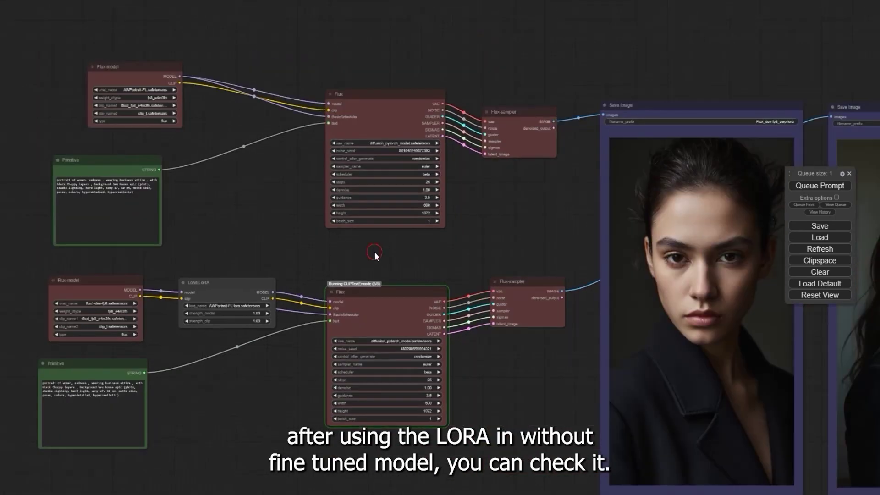
{"action": "left_click_drag", "start_coordinate": [264, 419], "coordinate": [254, 361]}
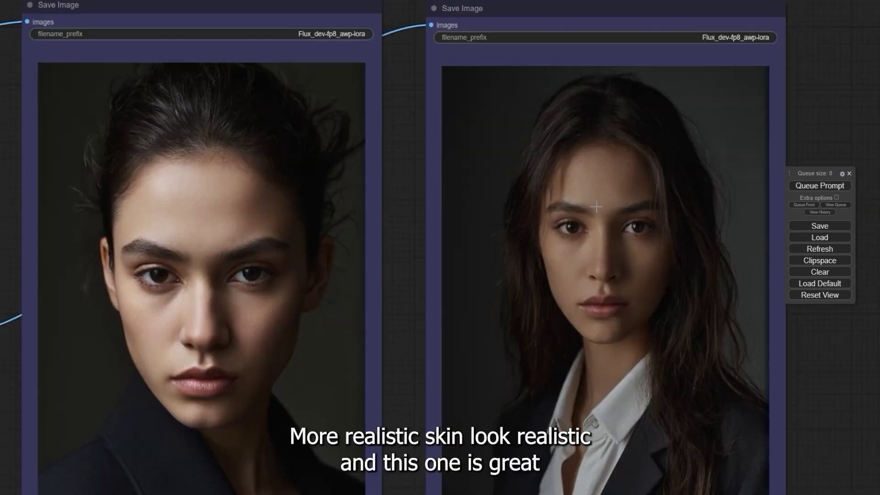